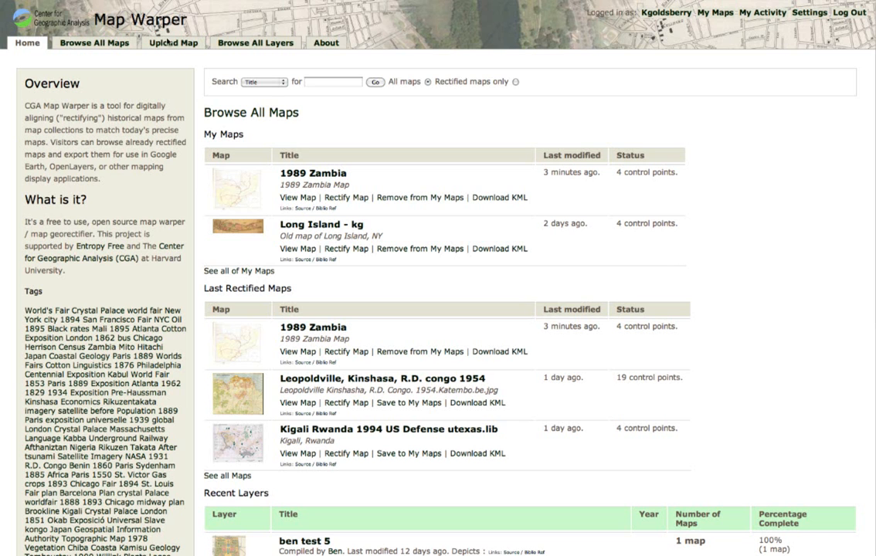
- Start uploading a new map and select 1968 000006.jpg from the KastnerZambia folder as its image file
left_click(171, 45)
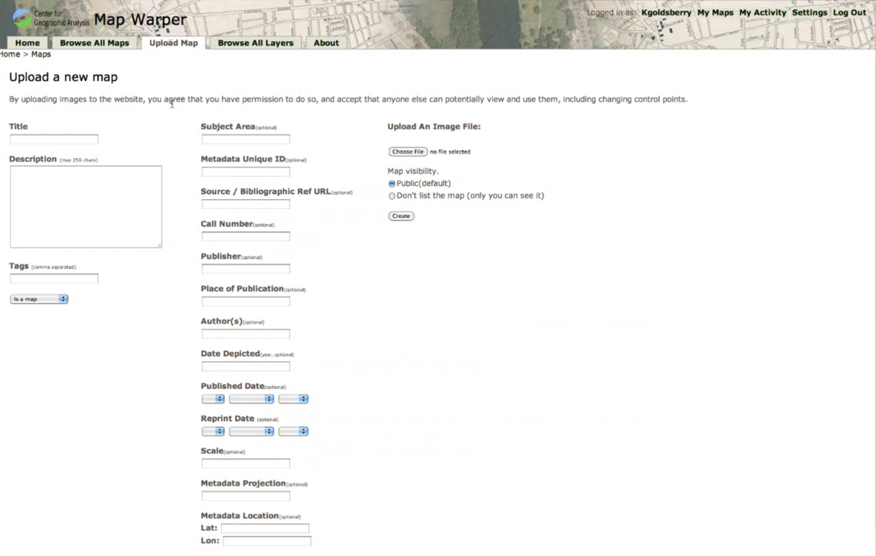
left_click_drag(8, 76, 118, 76)
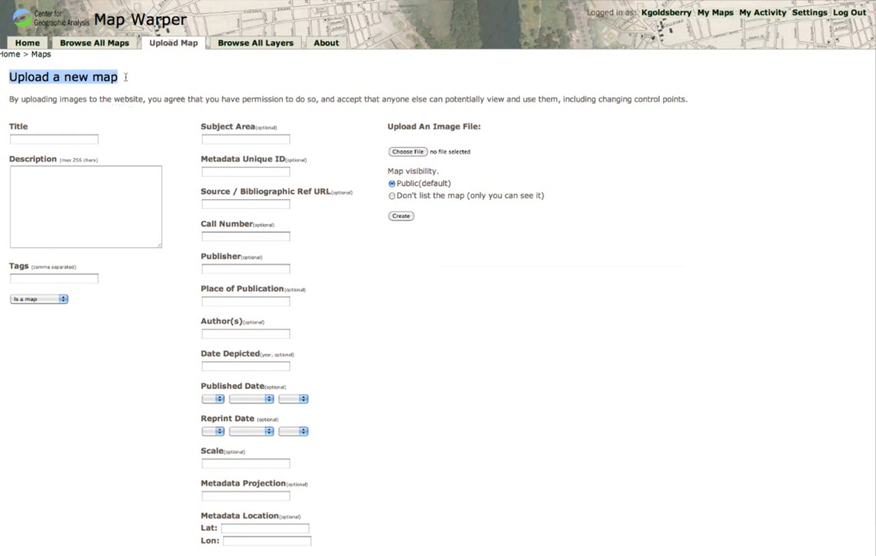
left_click(402, 154)
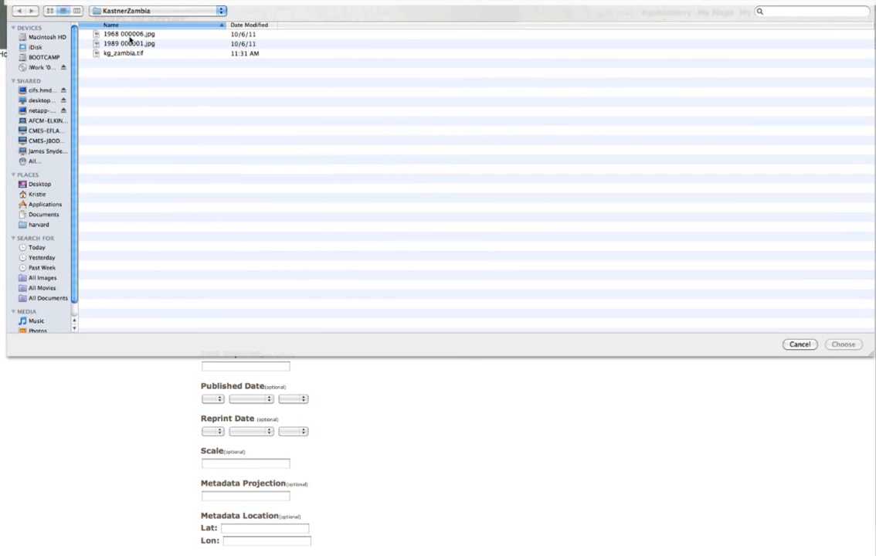
left_click(129, 36)
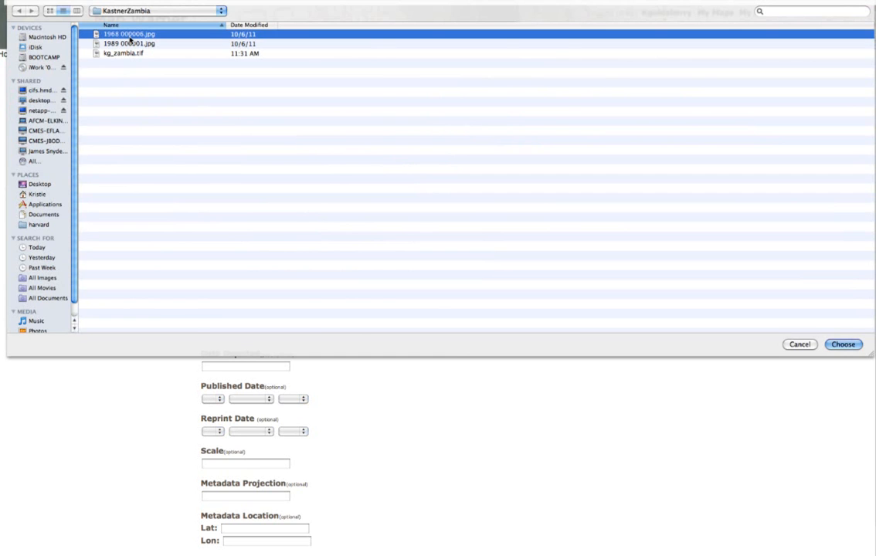
left_click(837, 347)
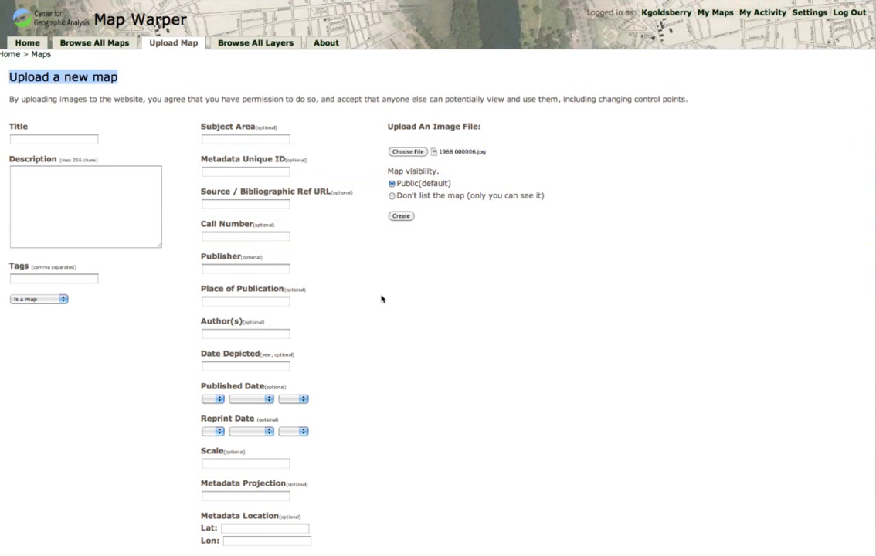
- Create the map entry with title "1968 zambia map", description "1968 Zambia Map Scan" and tags "Zambia, 1968"
left_click(37, 140)
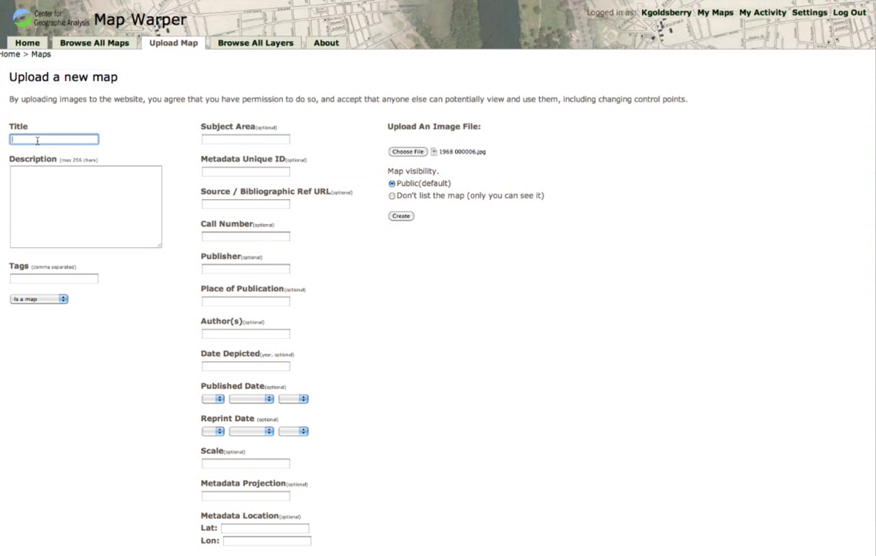
type("1968")
type(" aambia map")
left_click(43, 184)
type("1968 Zambia Map Scan")
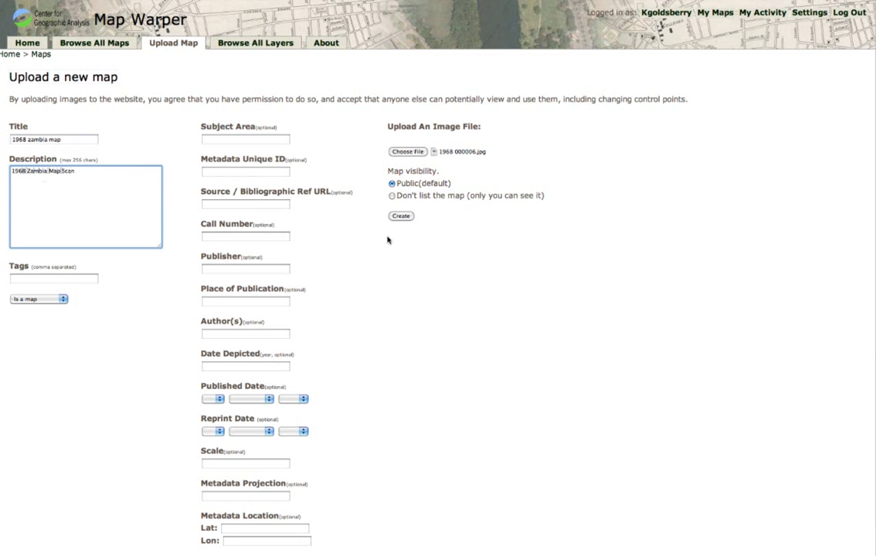
left_click(34, 280)
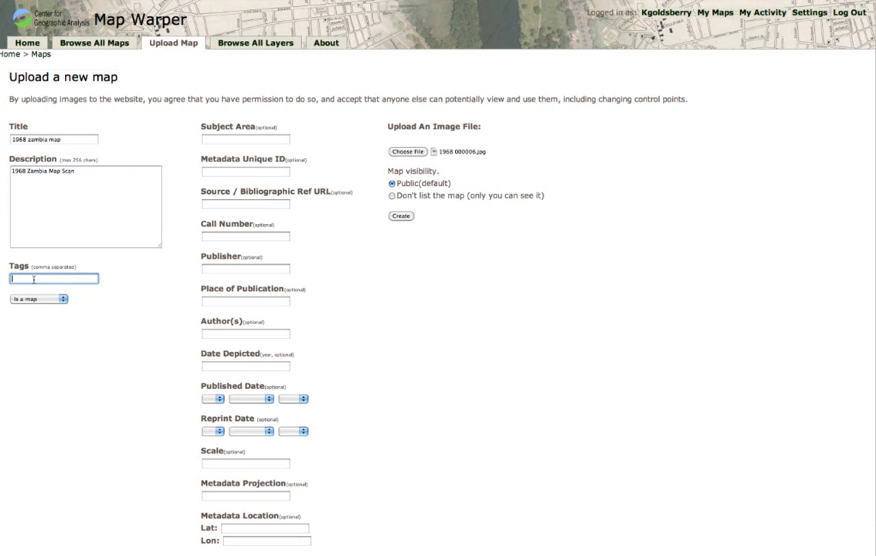
type("Zambia, 1968")
left_click(401, 216)
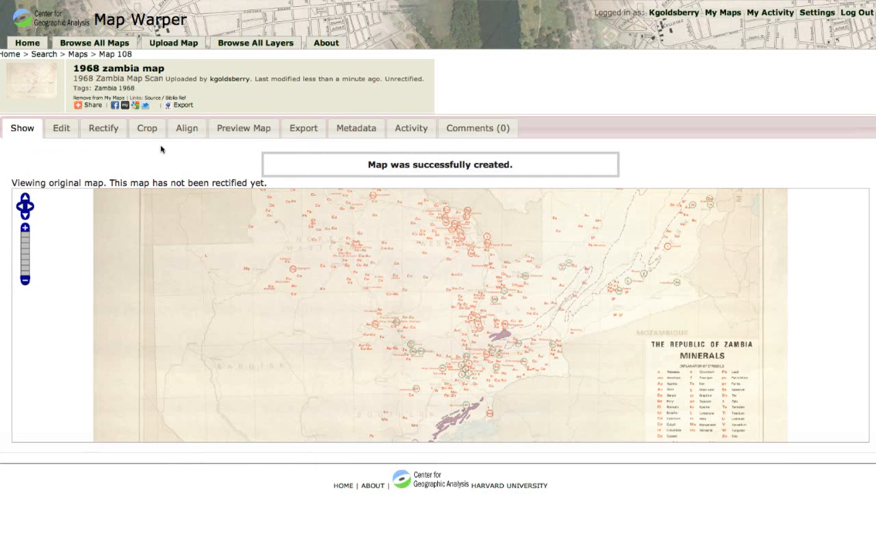
- Start rectifying the map and add a first control point at Zambia's far-western right-angled border corner on both maps
left_click(101, 131)
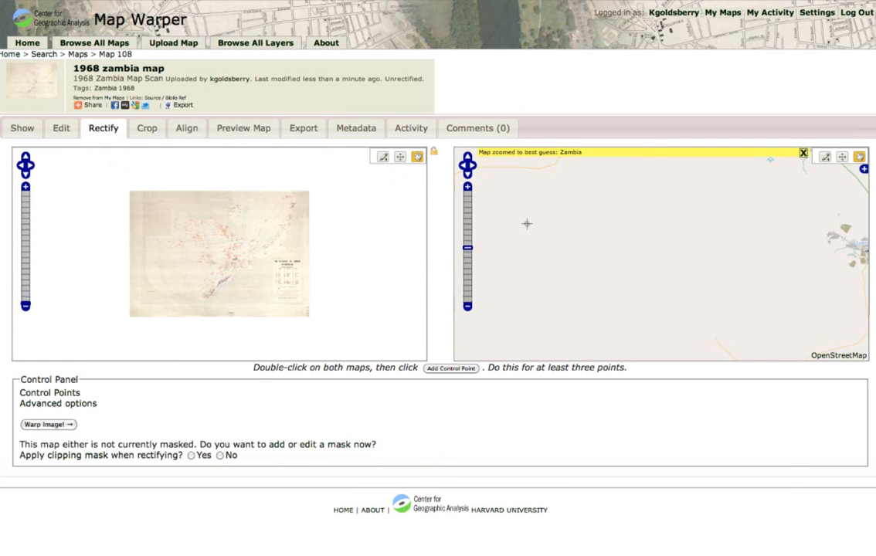
left_click(467, 307)
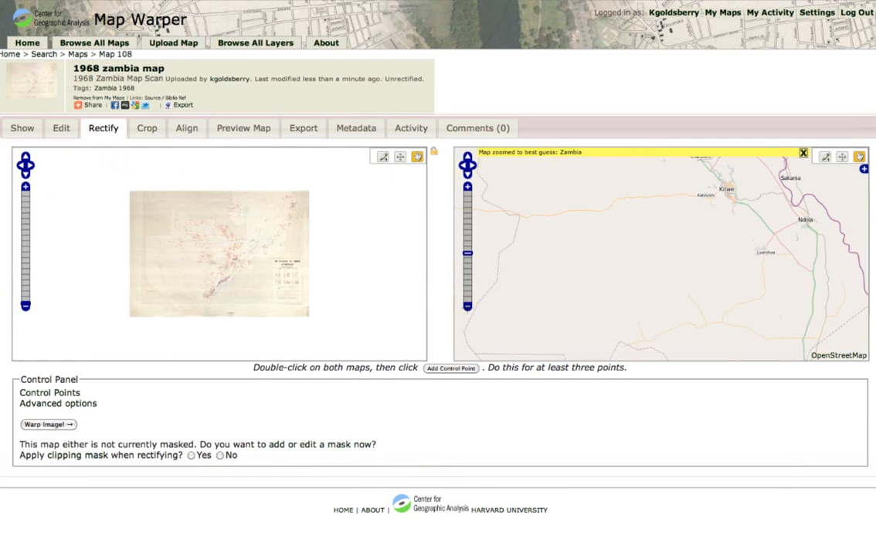
left_click(467, 307)
left_click(468, 306)
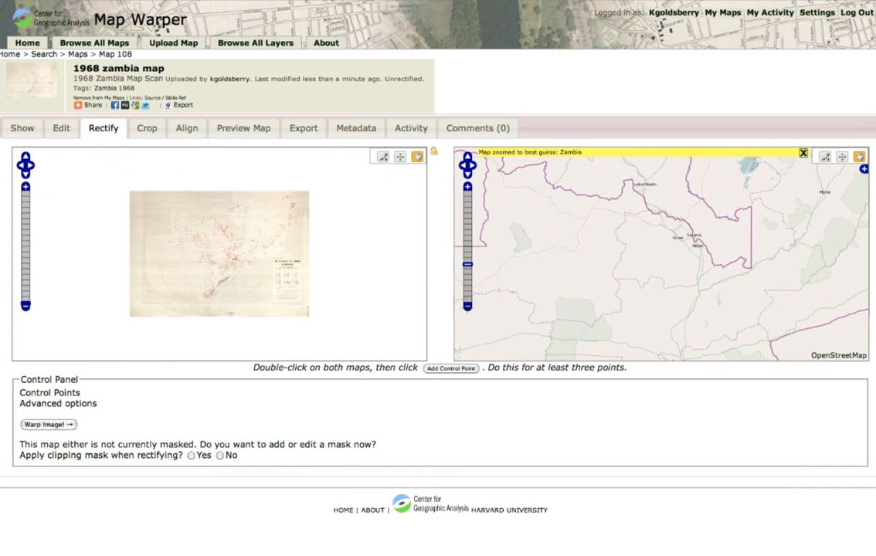
left_click(468, 306)
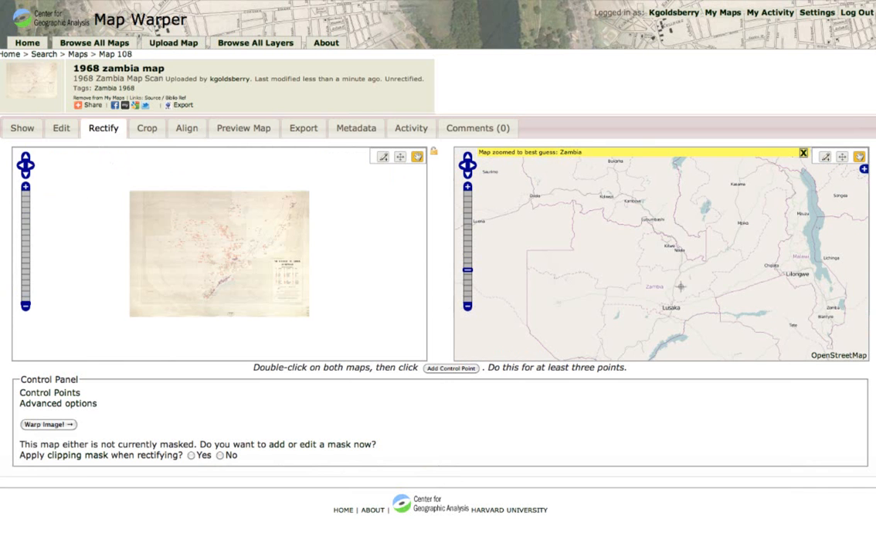
left_click(25, 186)
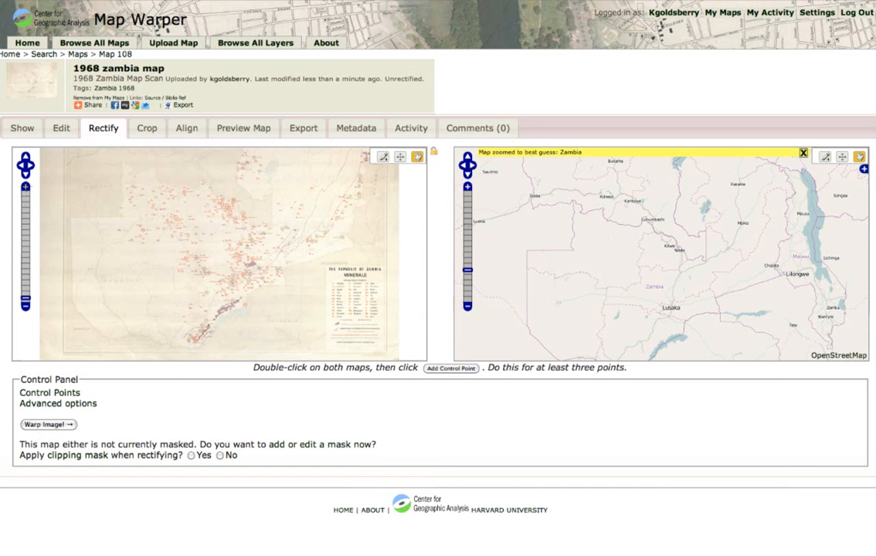
left_click(384, 156)
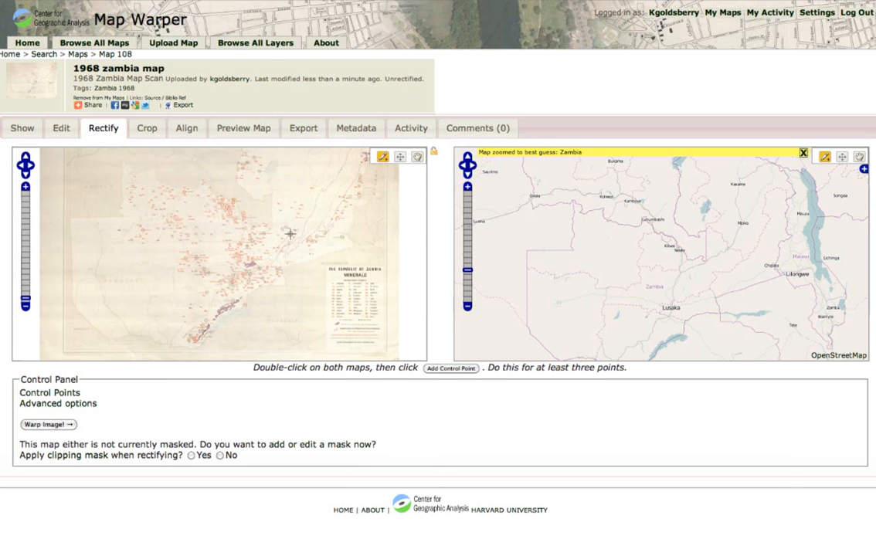
left_click(71, 217)
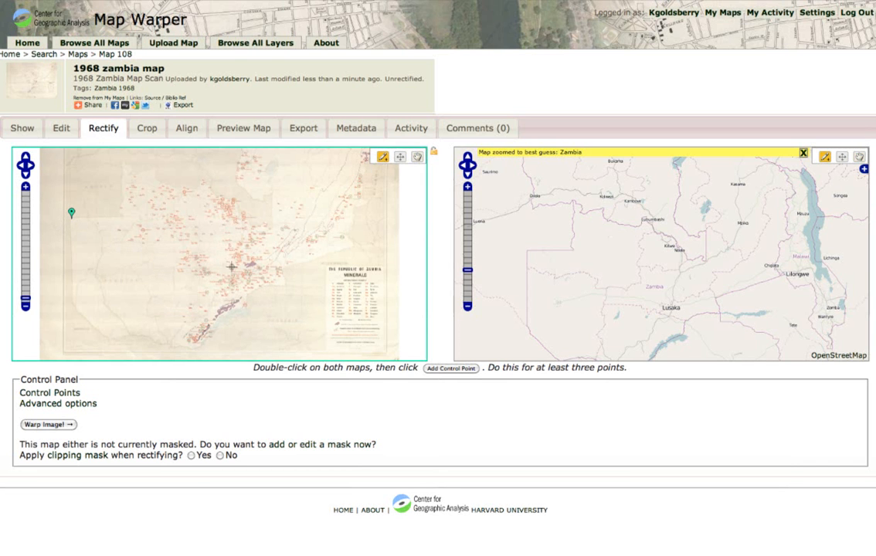
left_click(526, 251)
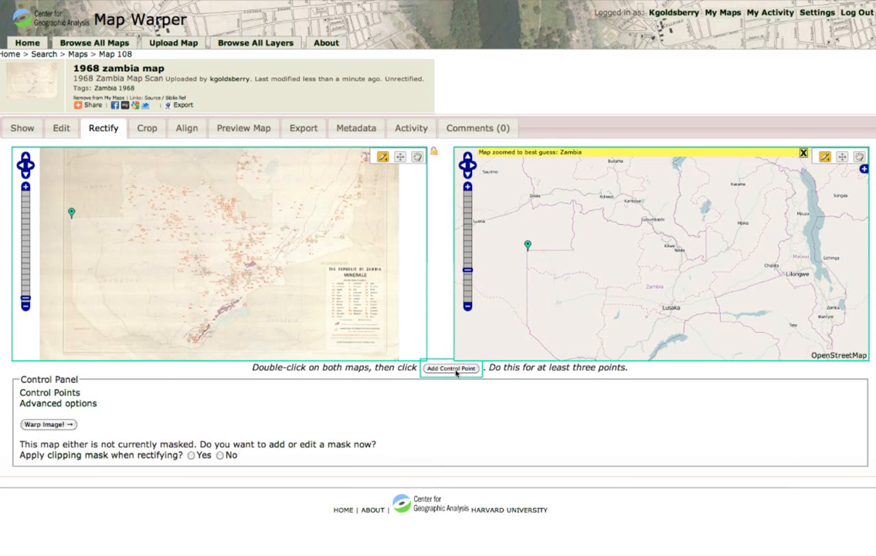
left_click(452, 368)
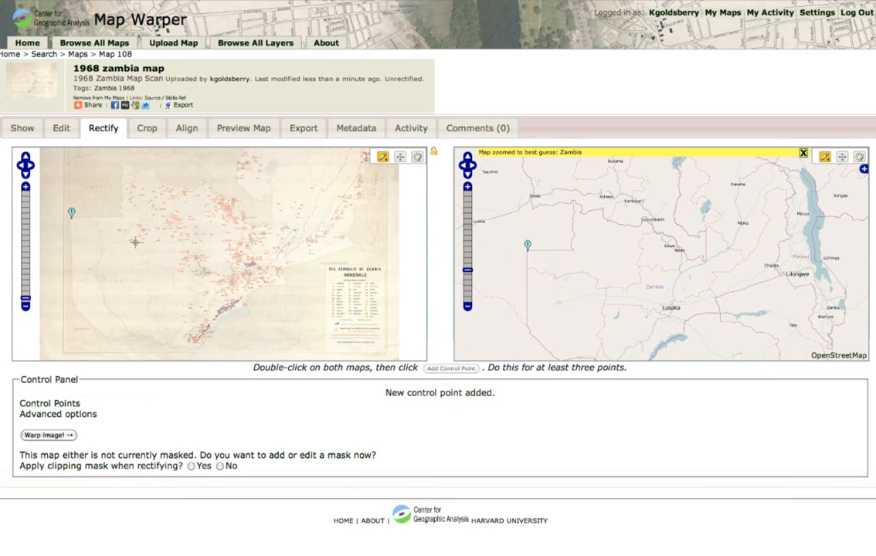
- Add a second control point on both maps at the northwestern border corner, between Dilolo and Kolwezi
double_click(121, 161)
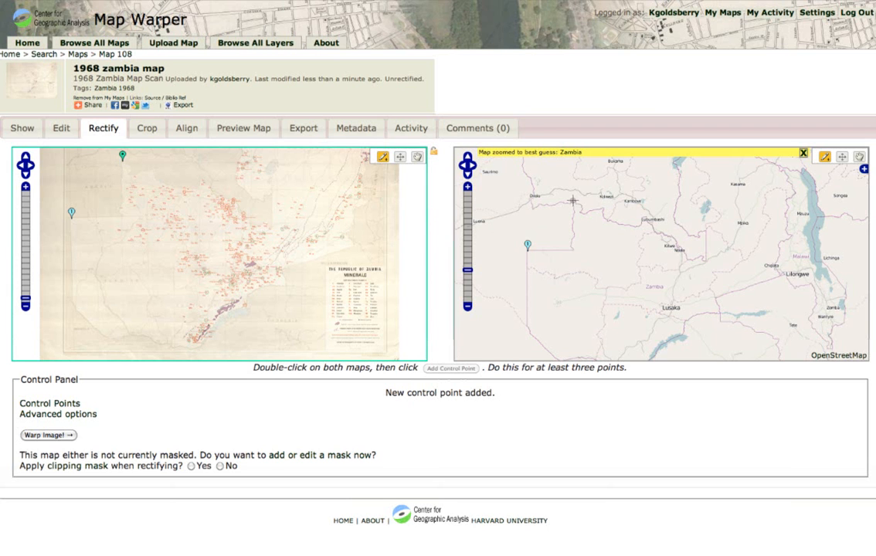
double_click(572, 201)
left_click(454, 370)
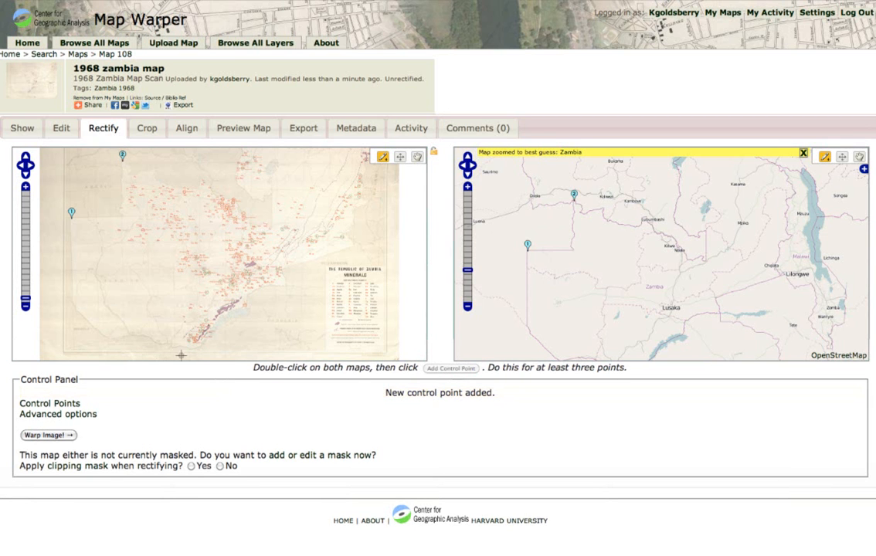
- Add a third control point on both maps at the southwestern tip of the long lake on Zambia's southern border
double_click(200, 345)
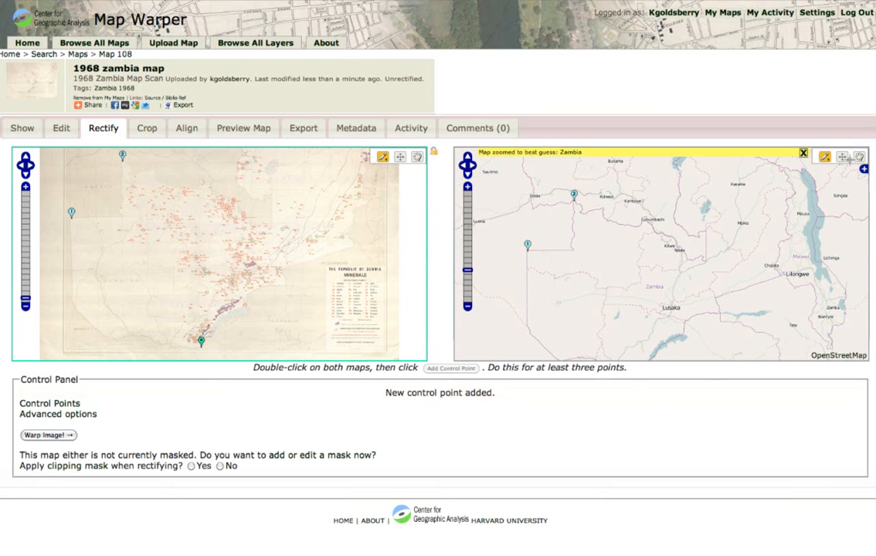
left_click(859, 157)
left_click_drag(664, 330, 658, 284)
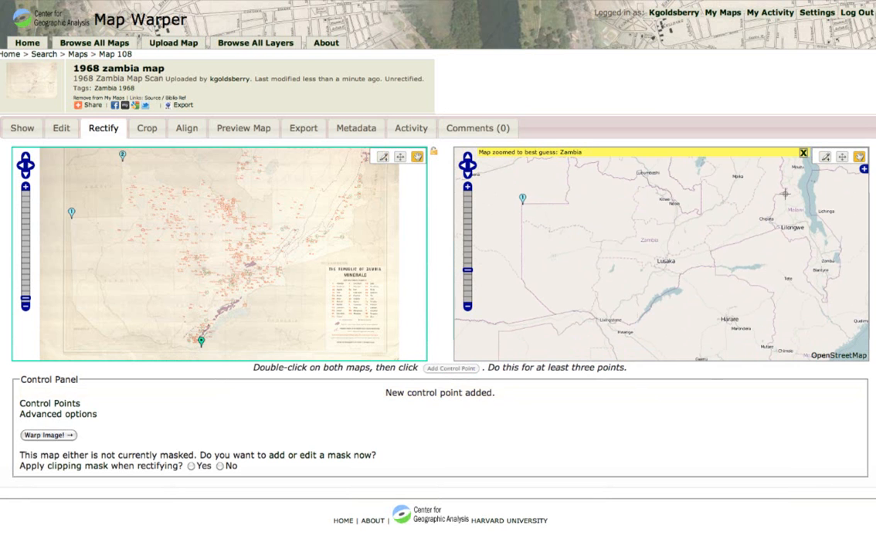
left_click(824, 157)
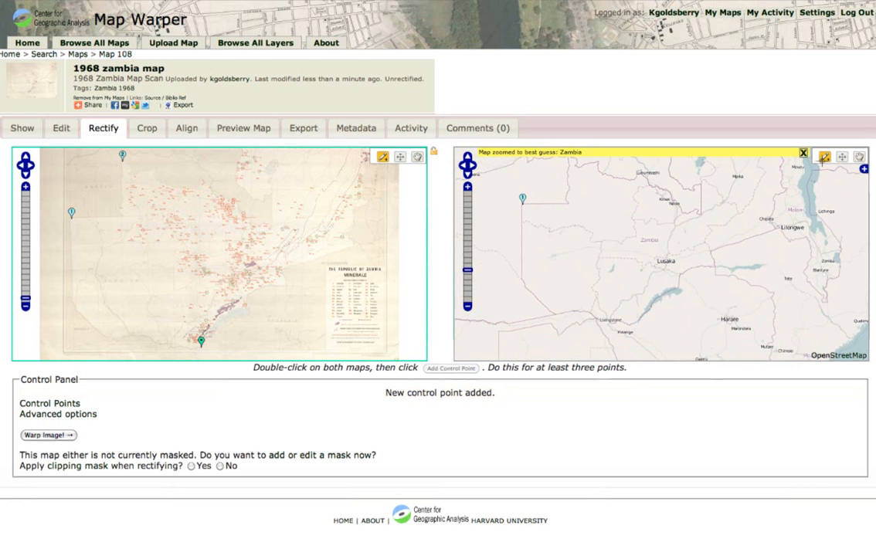
left_click(635, 321)
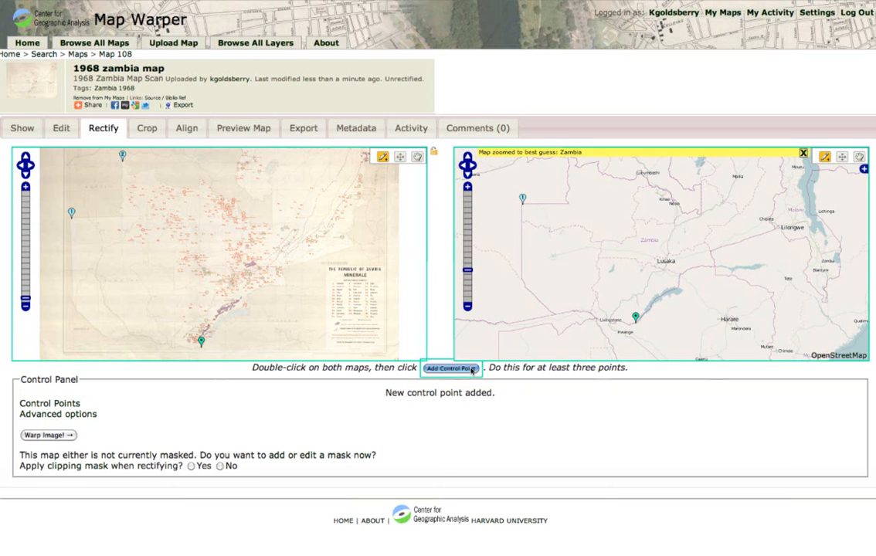
left_click(451, 369)
- Add a fourth control point on both maps at the bend of Zambia's eastern border with Malawi
left_click(859, 157)
left_click_drag(765, 218, 740, 307)
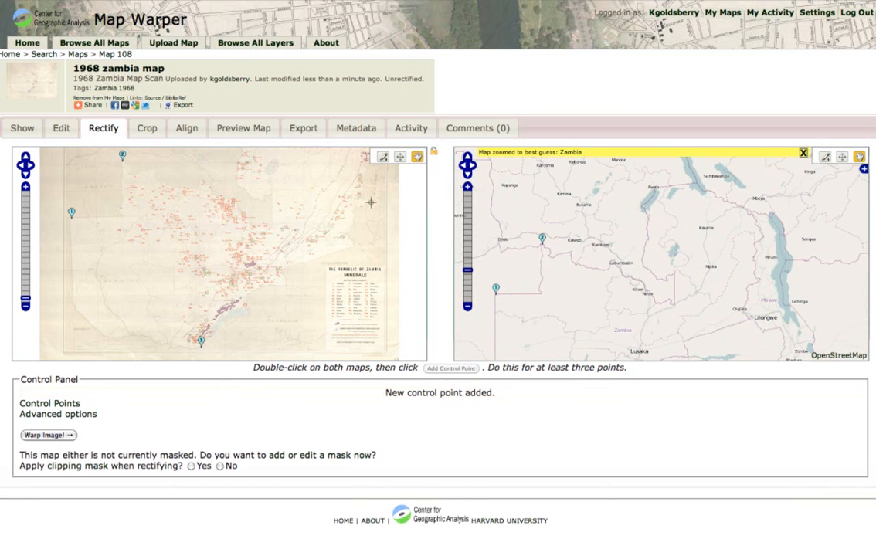
left_click(383, 157)
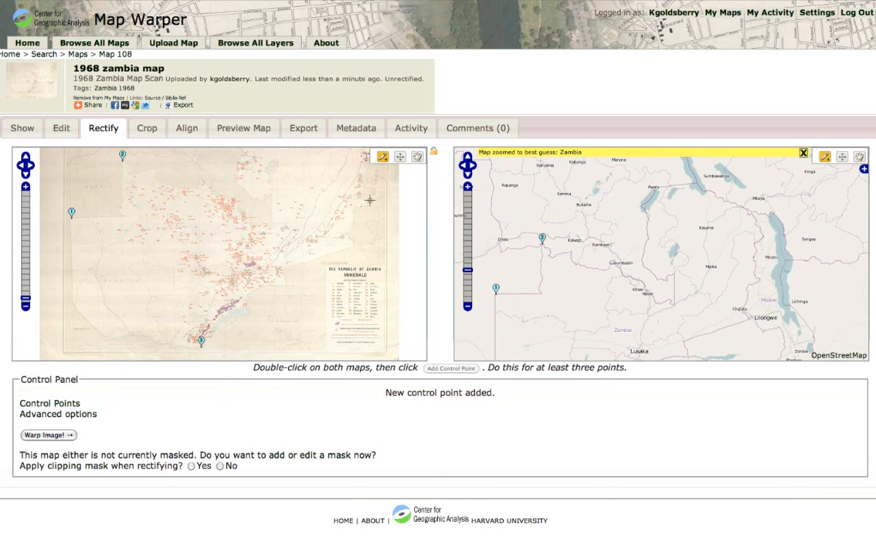
left_click(370, 201)
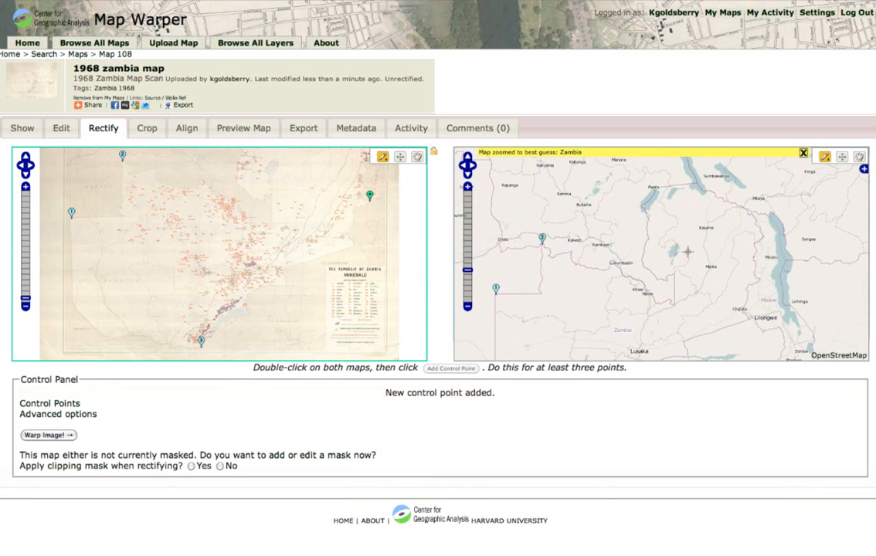
left_click(759, 278)
left_click(430, 370)
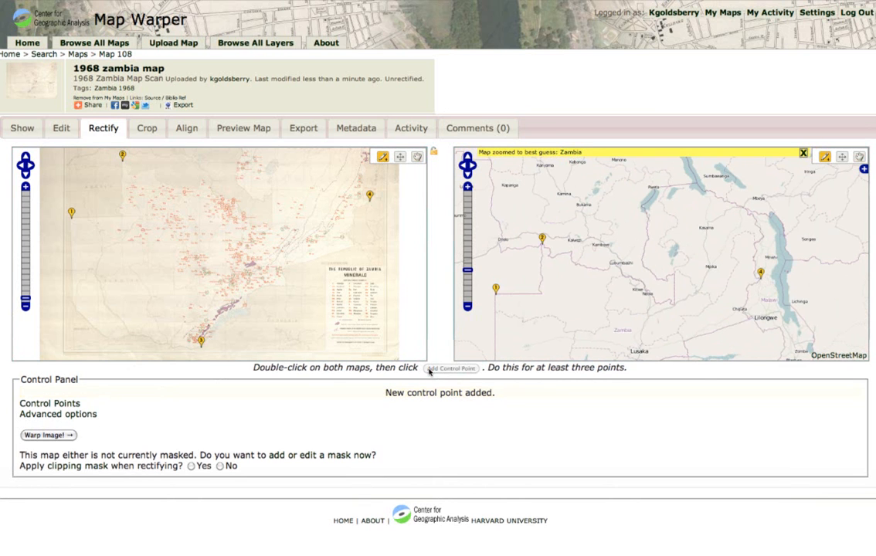
- Warp the image with the four control points and open the map's export options
left_click(65, 435)
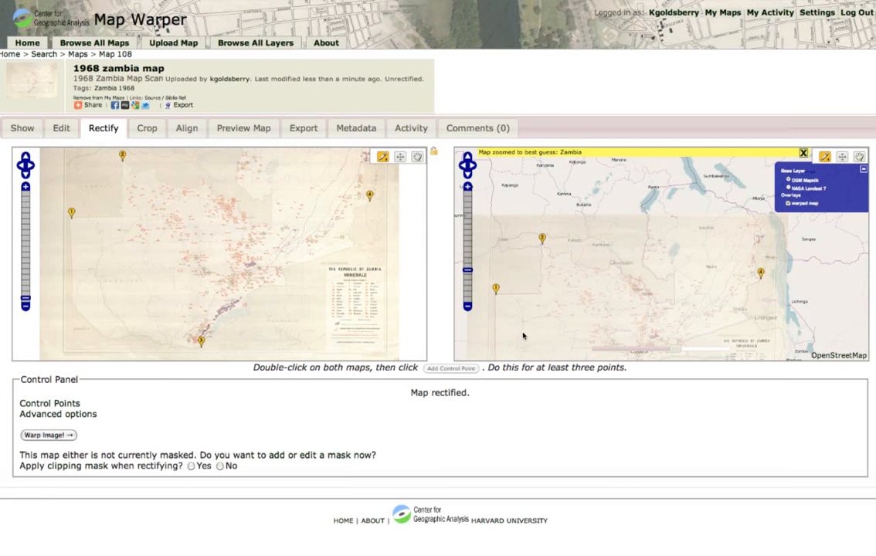
left_click(309, 128)
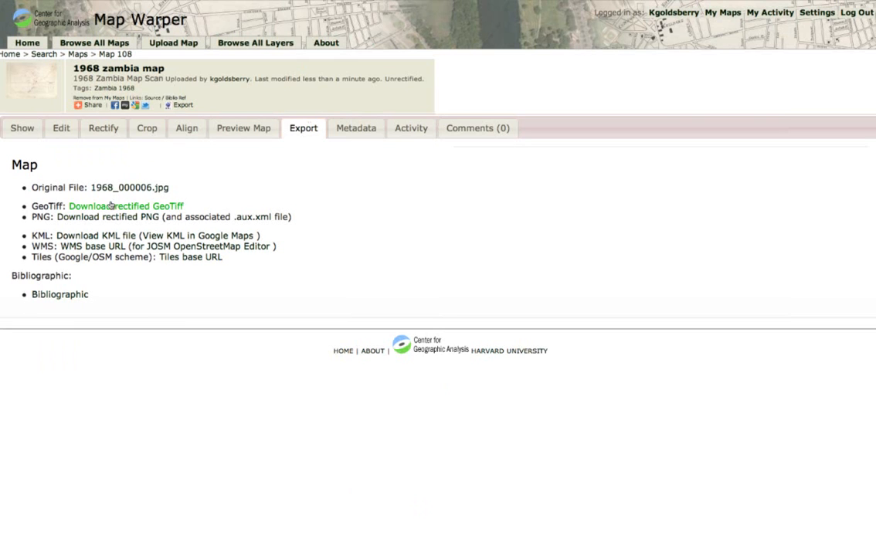
left_click_drag(26, 206, 113, 204)
left_click(229, 198)
right_click(140, 208)
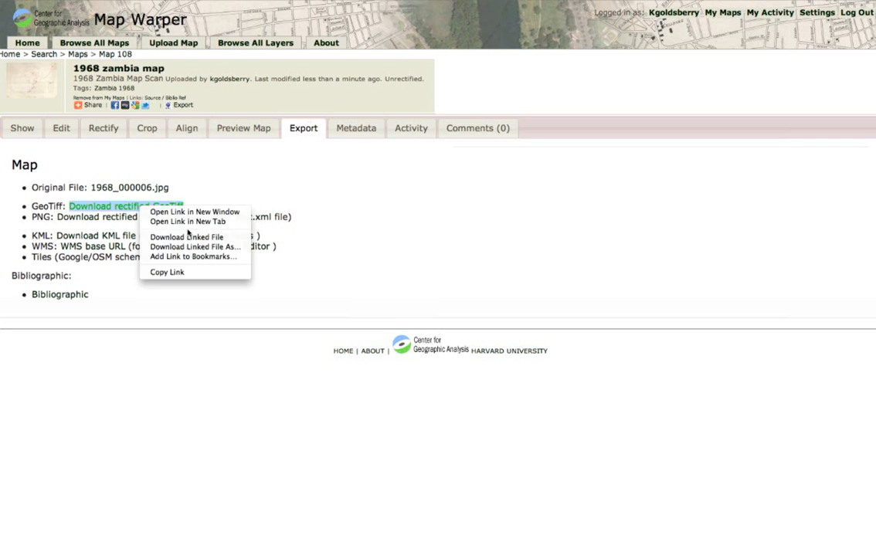
left_click(110, 463)
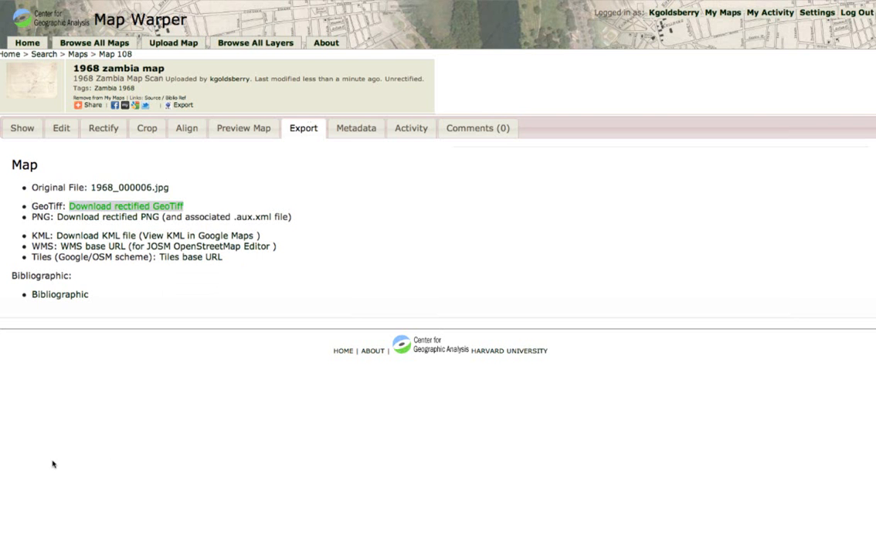
- Download the rectified GeoTiff into the KastnerZambia folder under the file name 1968zambiamap
right_click(101, 208)
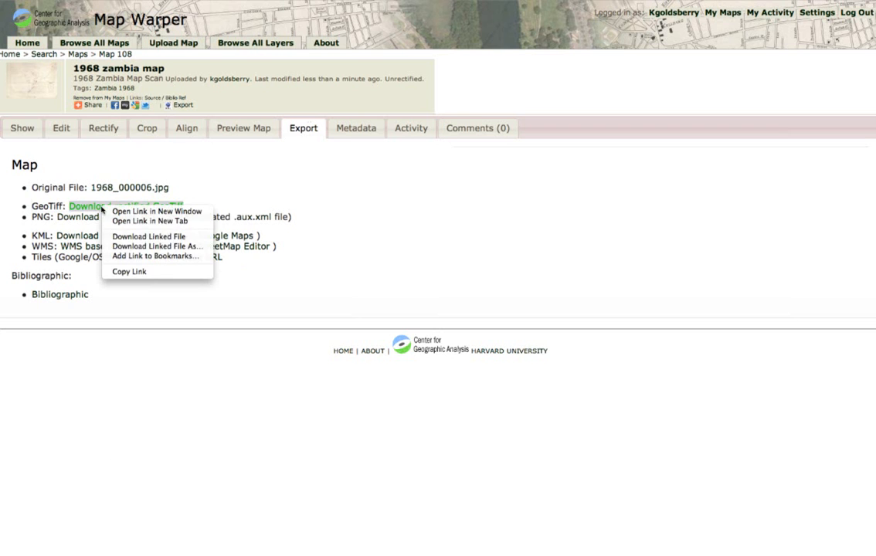
left_click(152, 246)
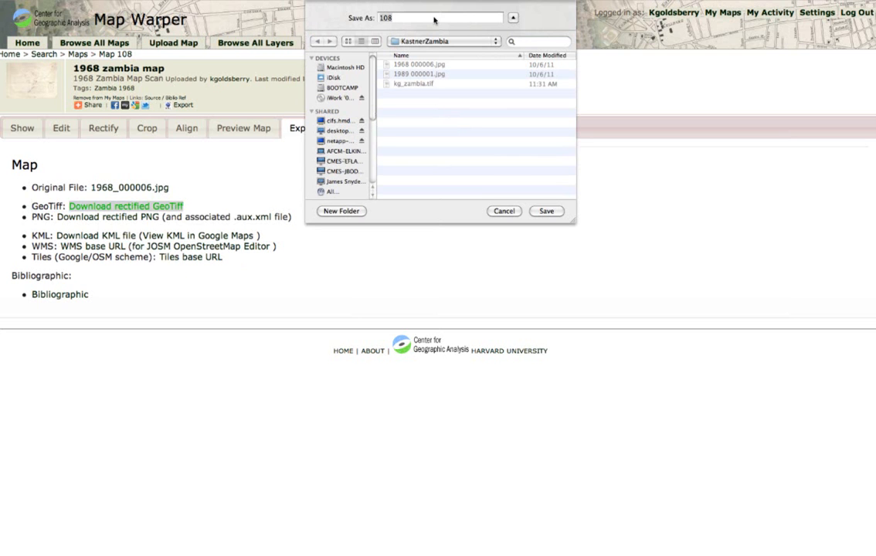
left_click(433, 21)
type("1968za")
type("nbu")
key("BackSpace")
key("BackSpace")
key("BackSpace")
type("mbiamap")
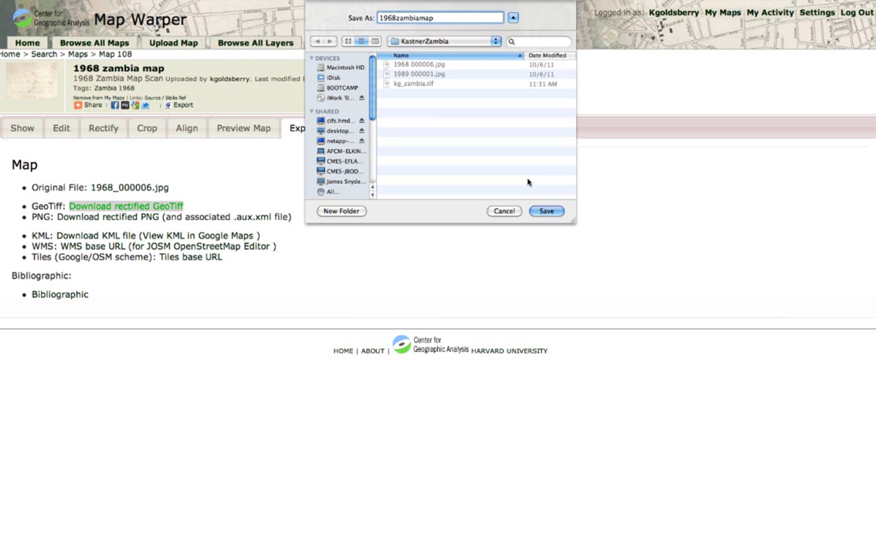
key("Return")
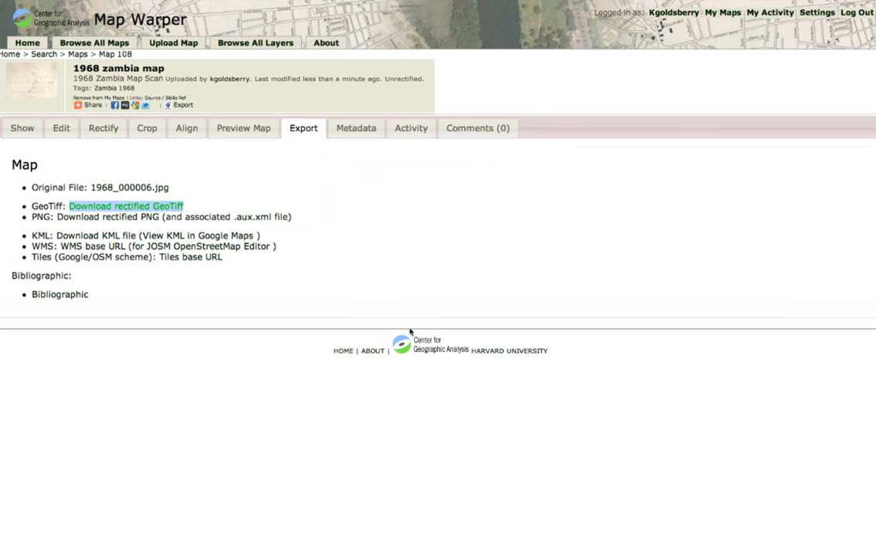